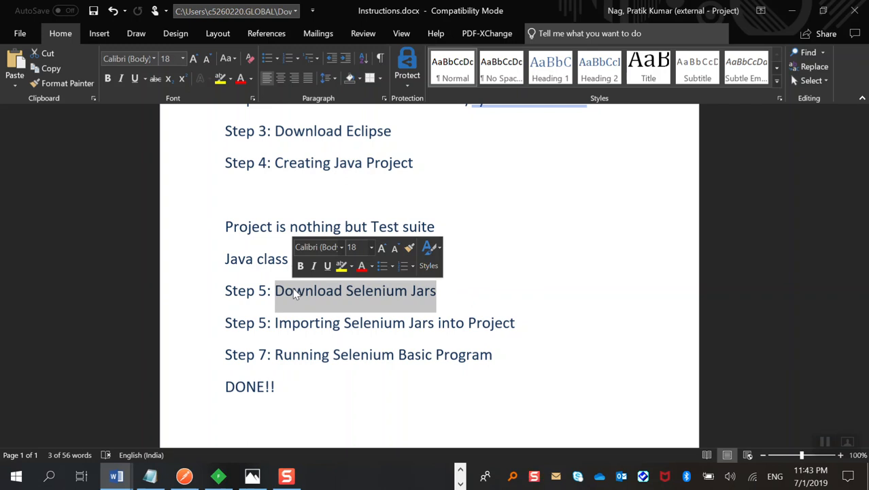
click(460, 483)
click(383, 476)
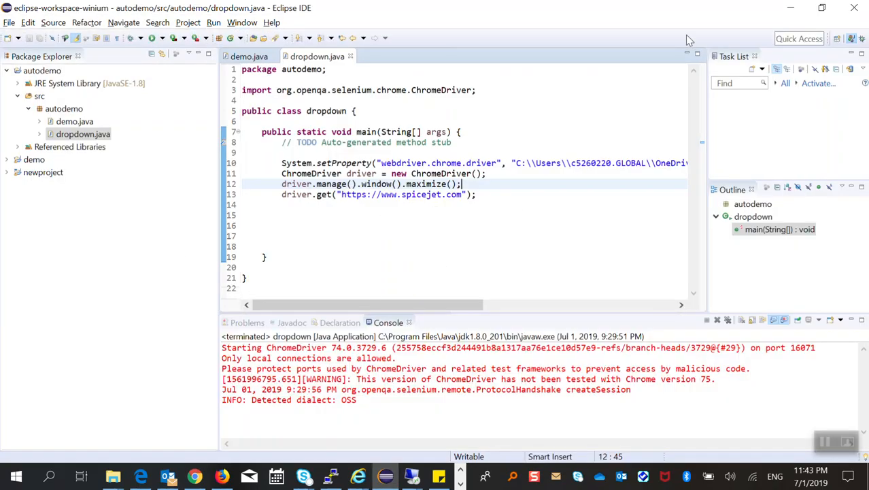
click(789, 10)
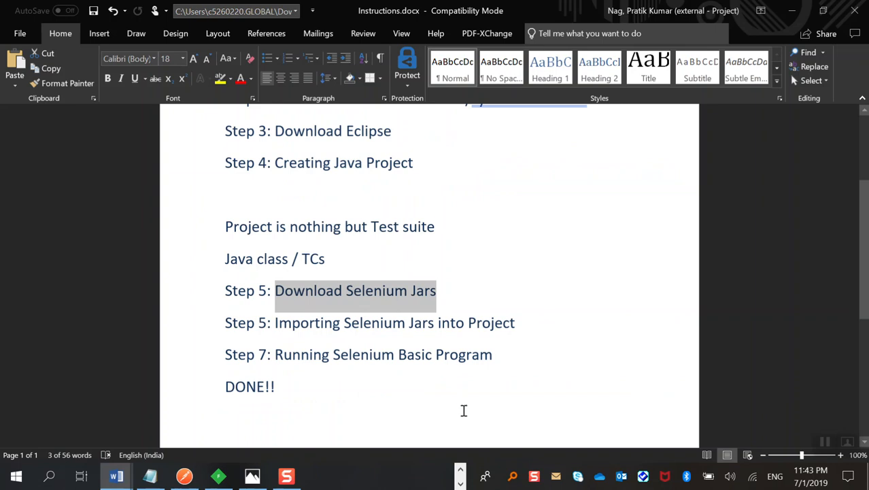
Switch to Google Chrome with a new tab ready for searching.
click(461, 483)
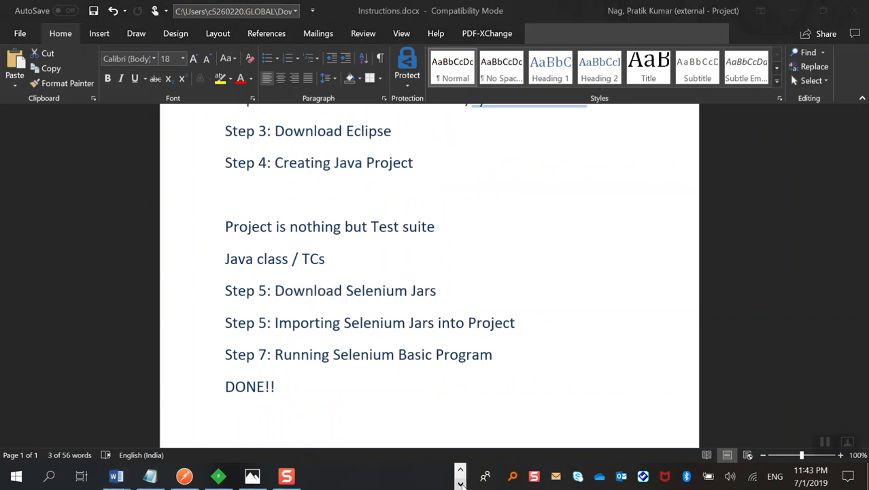
click(462, 470)
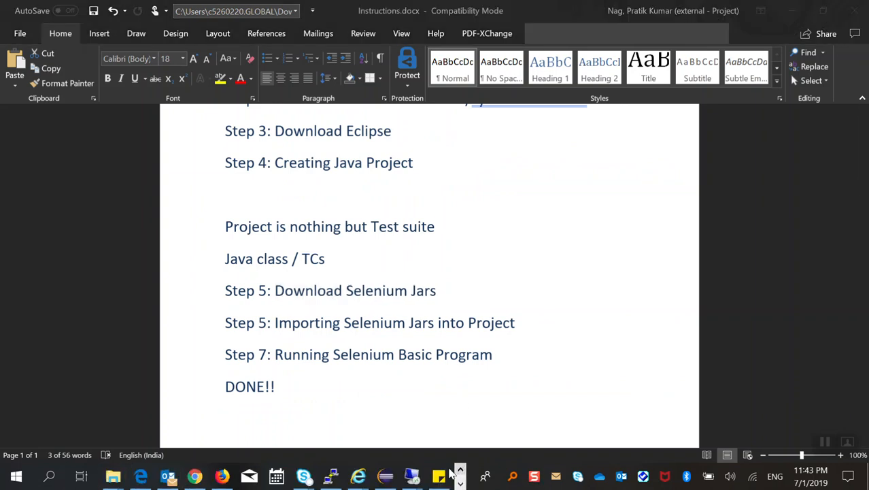
right_click(194, 478)
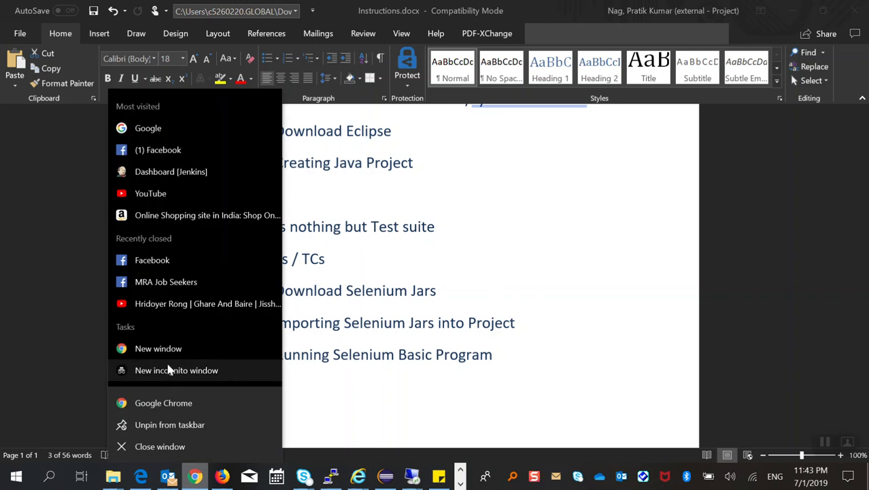
click(163, 404)
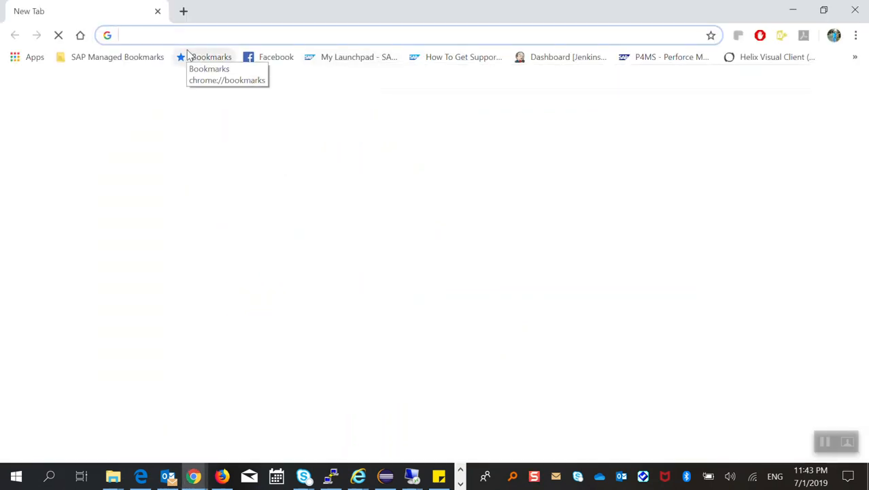
Search Google for "selenium download" and open the Downloads page on seleniumhq.org.
text(selena)
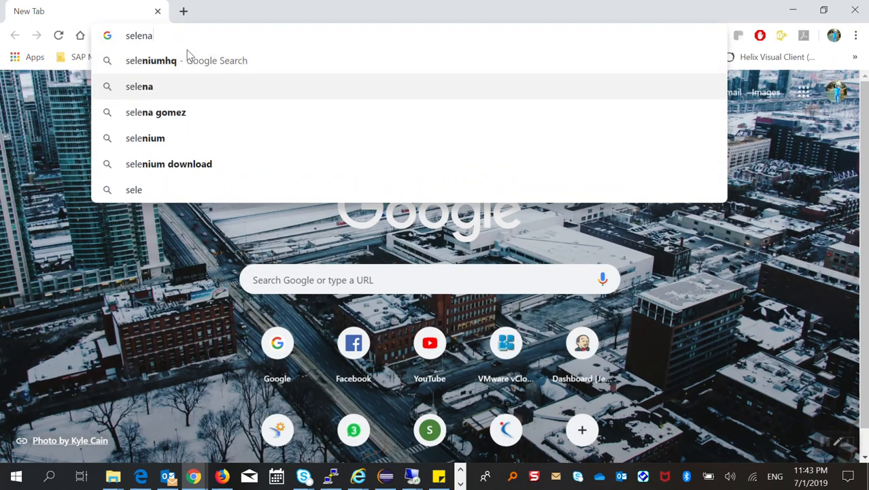
key(BackSpace)
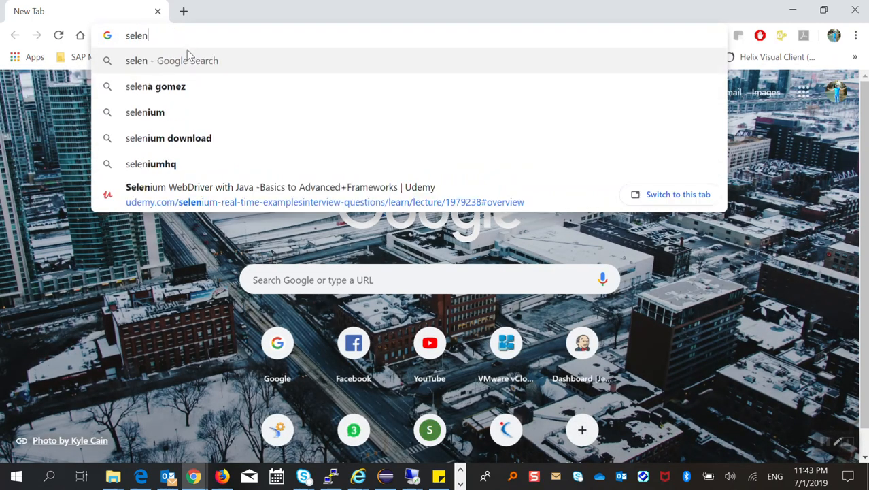
text(iu)
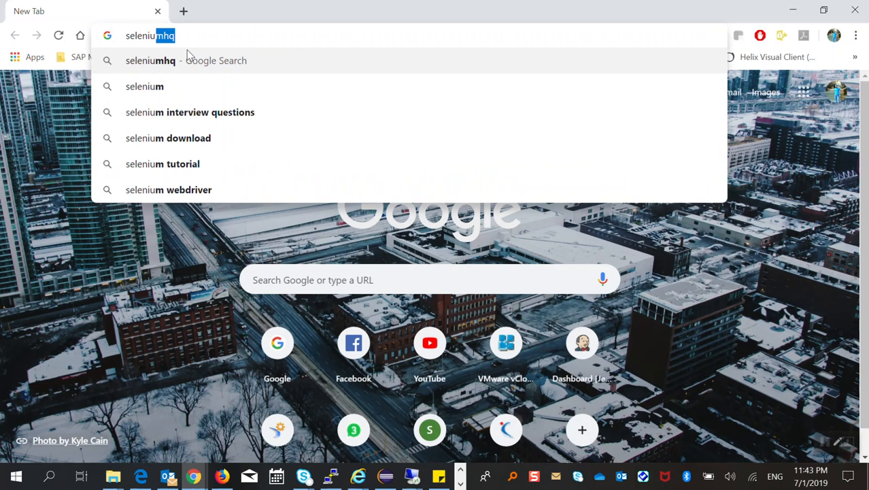
text(m download)
key(Return)
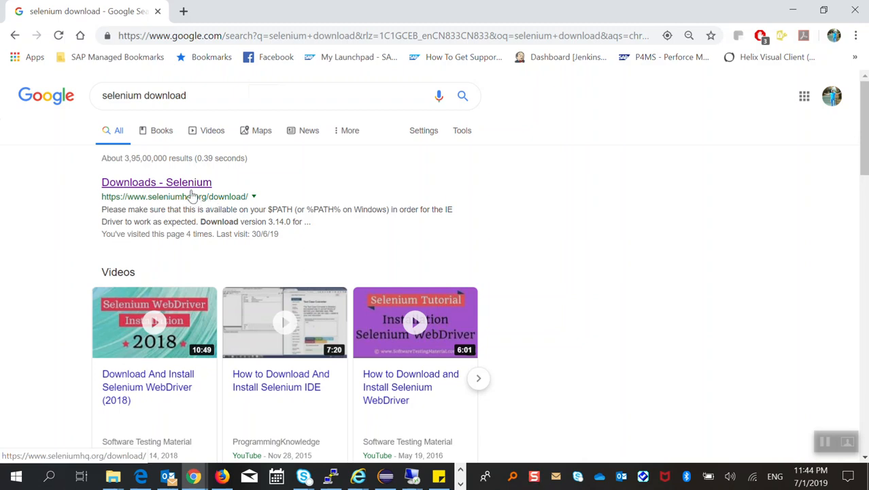
click(192, 195)
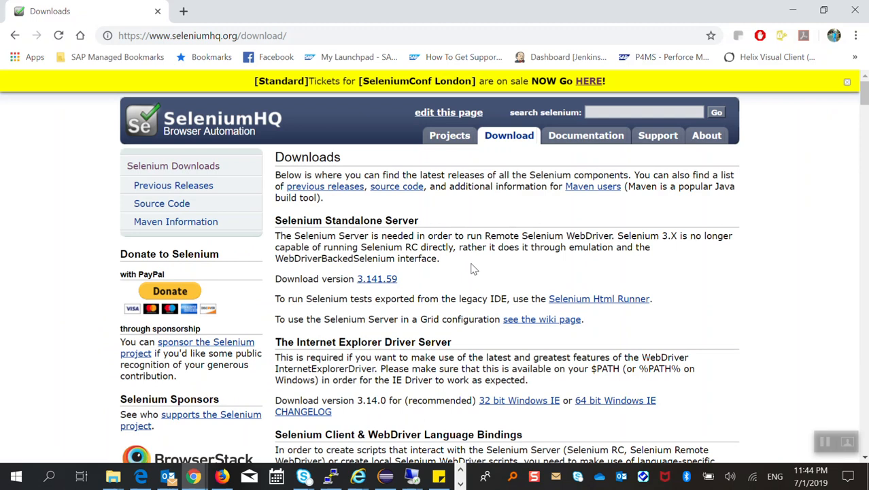
Examine the standalone server, Internet Explorer driver, language bindings and Selenium IDE sections of the Selenium Downloads page.
scroll(476, 265, down, 3)
scroll(471, 264, down, 1)
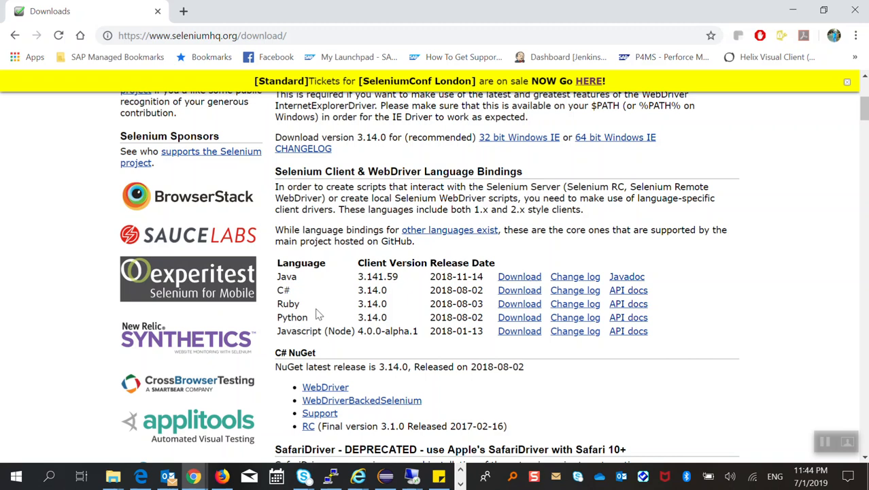
scroll(319, 314, up, 5)
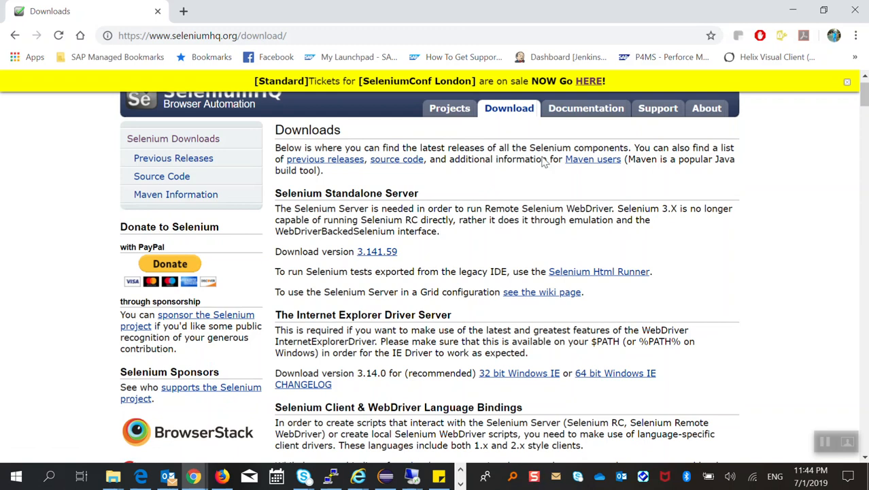
scroll(502, 385, down, 2)
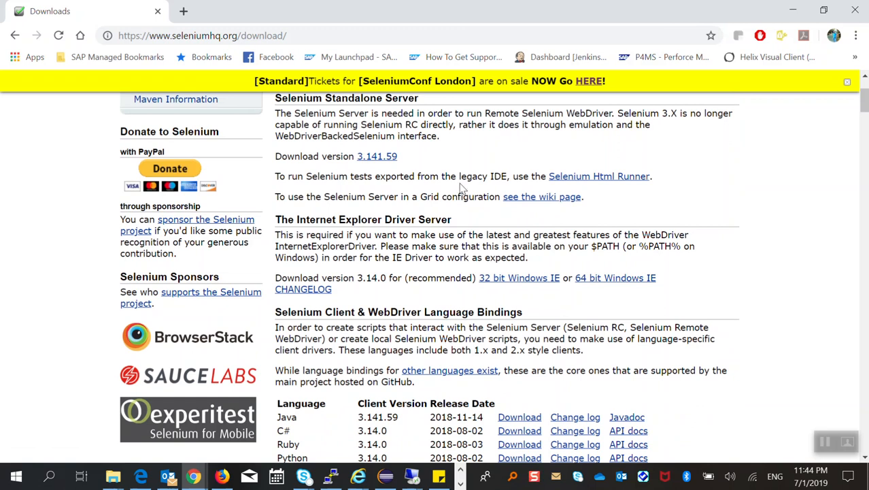
scroll(462, 187, up, 3)
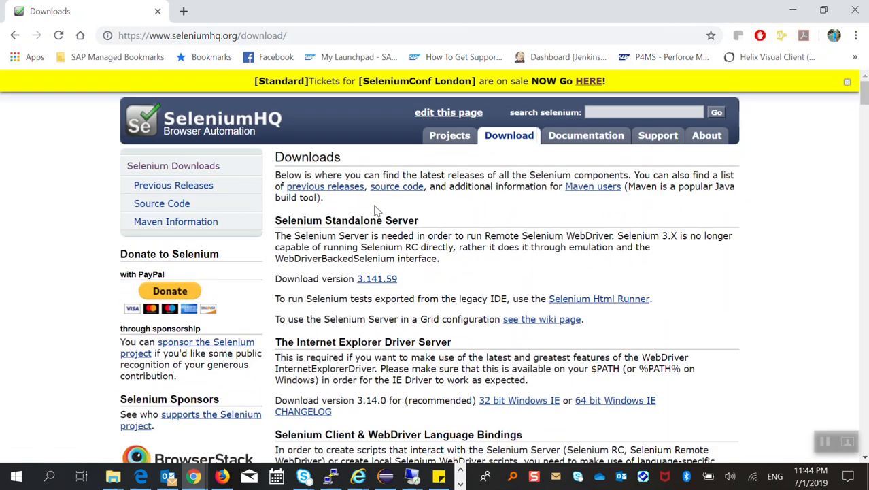
scroll(474, 283, down, 10)
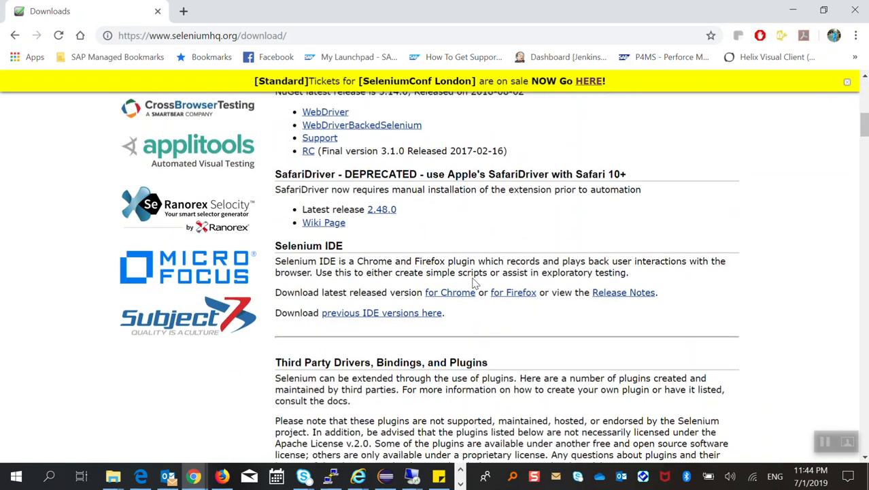
scroll(474, 279, up, 10)
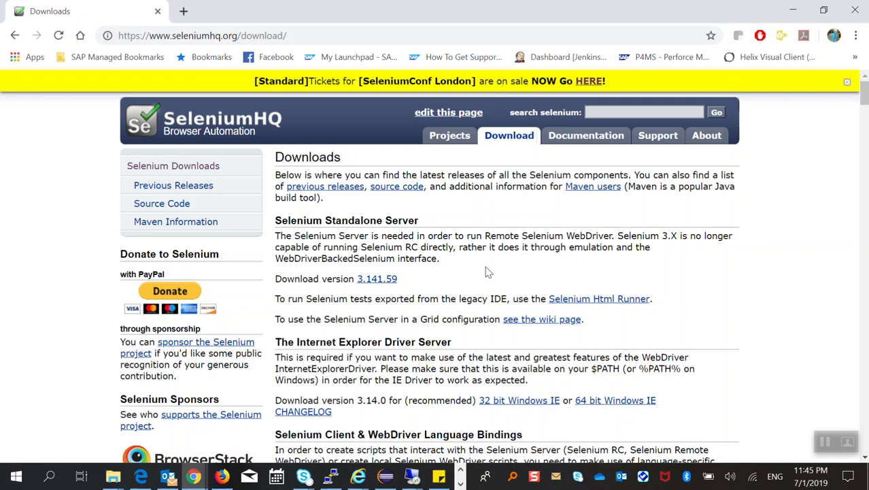
scroll(485, 272, down, 3)
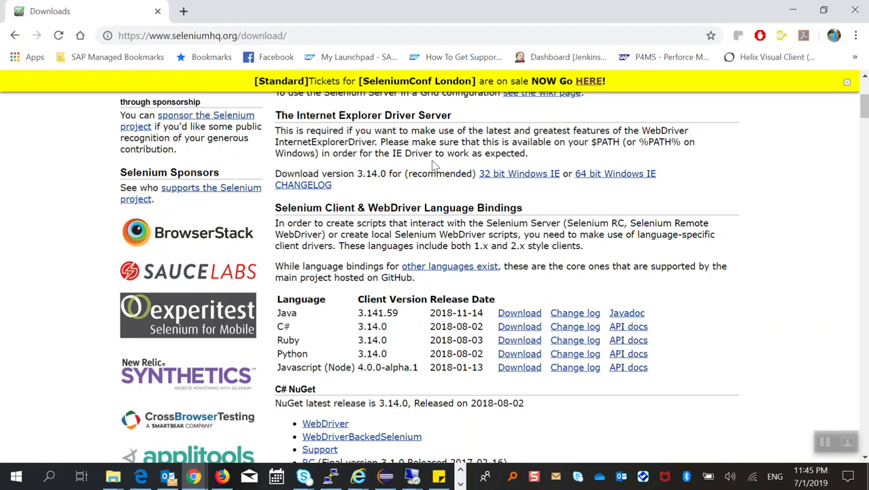
Download the Java client version 3.141.59 from the Selenium Client & WebDriver Language Bindings table.
scroll(434, 165, up, 3)
scroll(434, 166, down, 3)
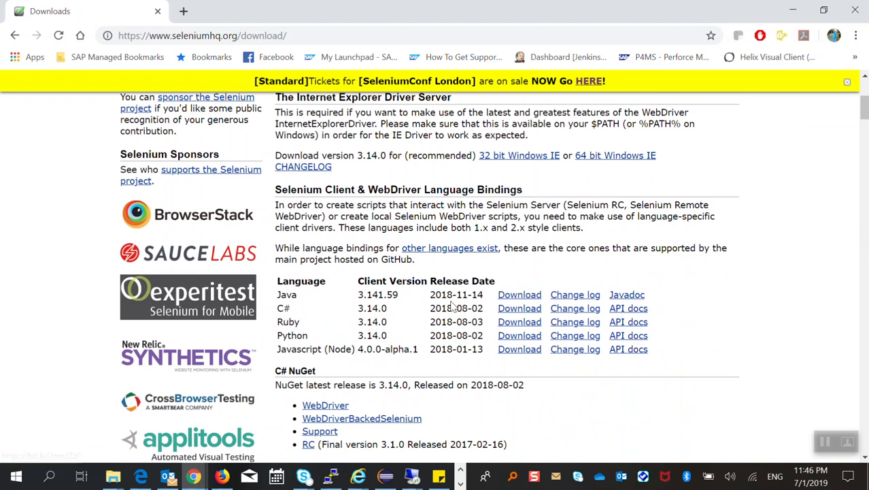
click(522, 306)
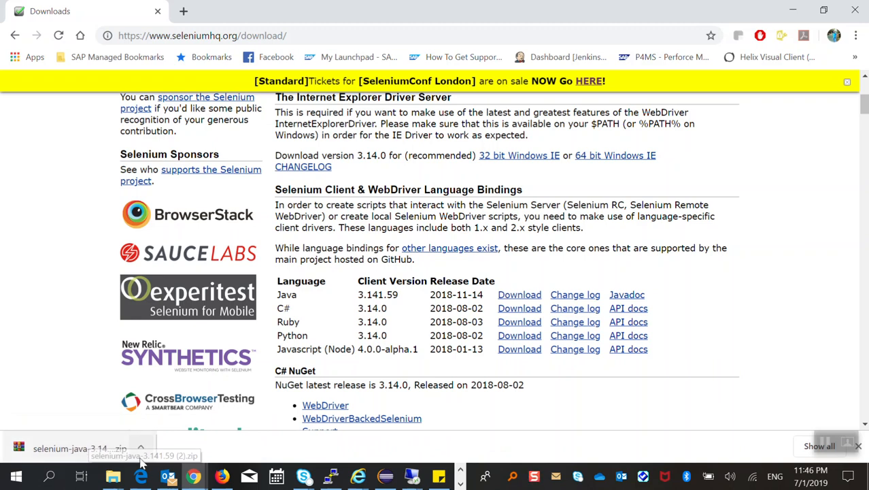
Switch to the automation folder in File Explorer and locate selenium-java-3.141.59.zip.
mouse_move(111, 475)
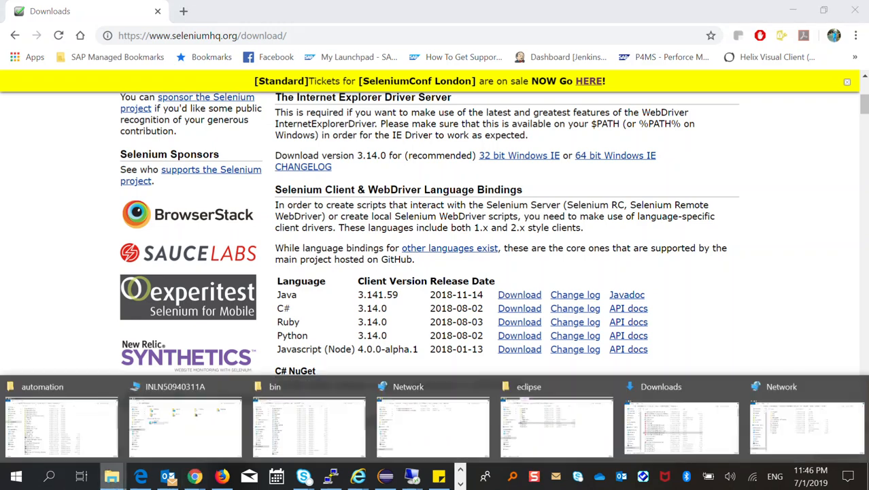
click(99, 462)
scroll(445, 285, down, 4)
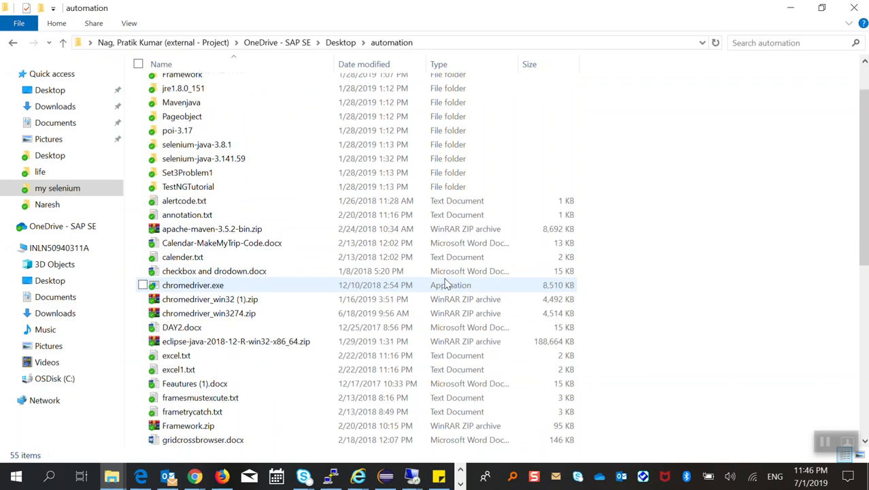
scroll(445, 284, down, 5)
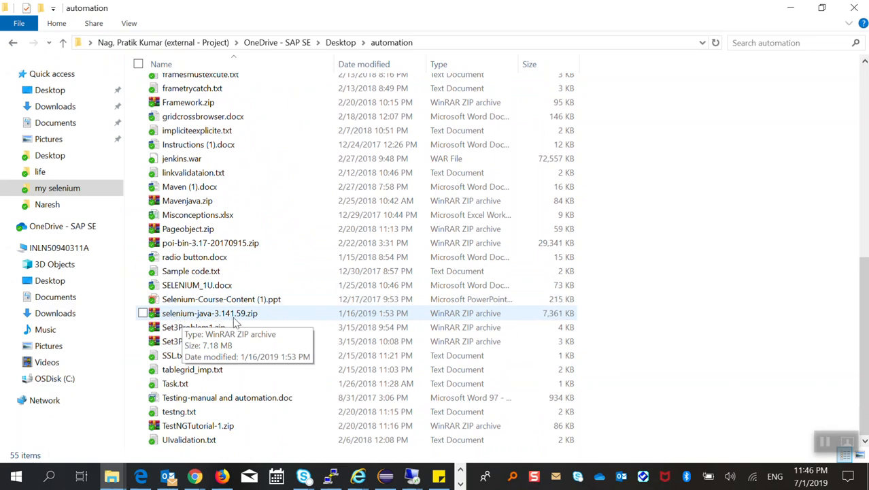
Try to extract selenium-java-3.141.59.zip into a folder of the same name, and cancel replacing the existing files.
right_click(190, 314)
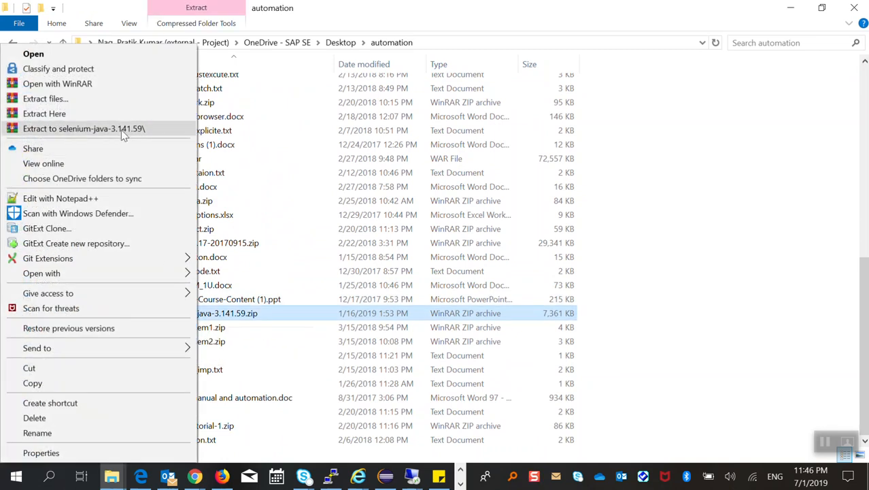
click(121, 130)
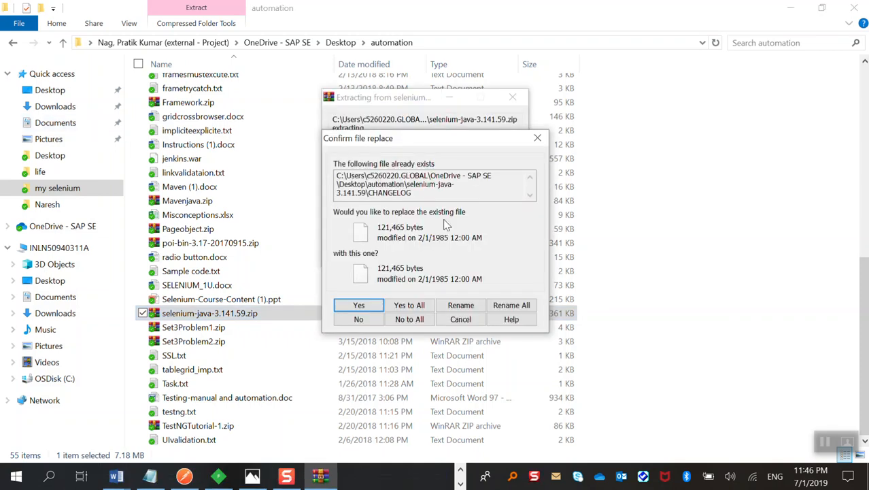
click(538, 138)
click(649, 123)
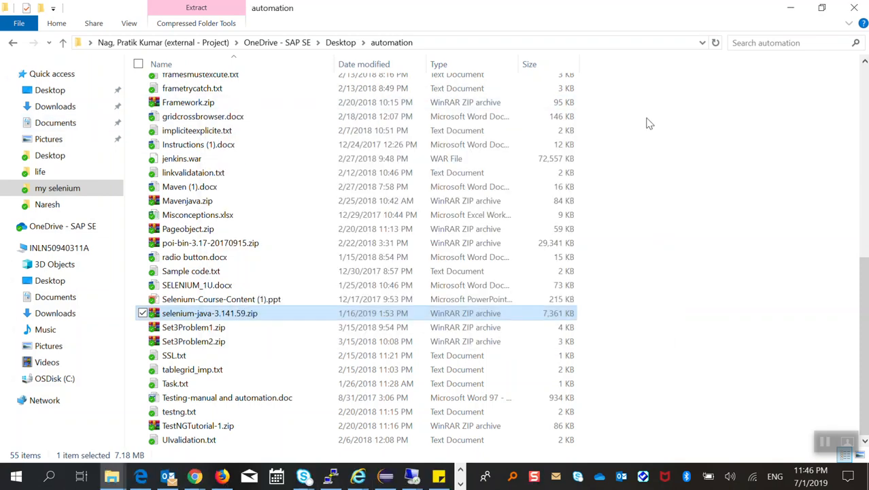
Open the extracted selenium-java-3.141.59 folder and its libs subfolder to view the jar files.
scroll(636, 181, up, 7)
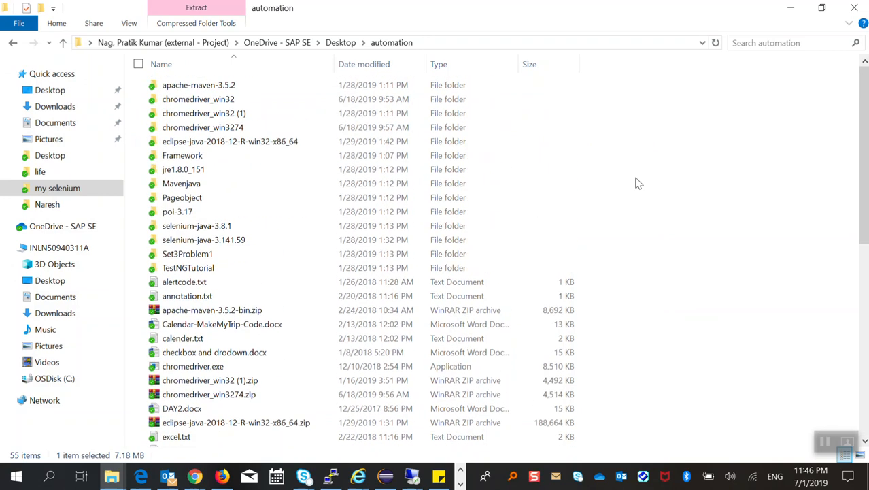
double_click(222, 242)
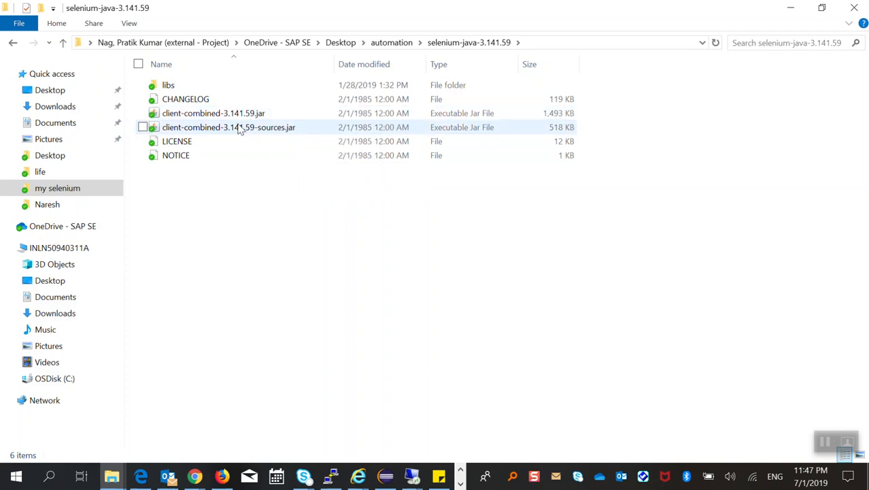
double_click(185, 89)
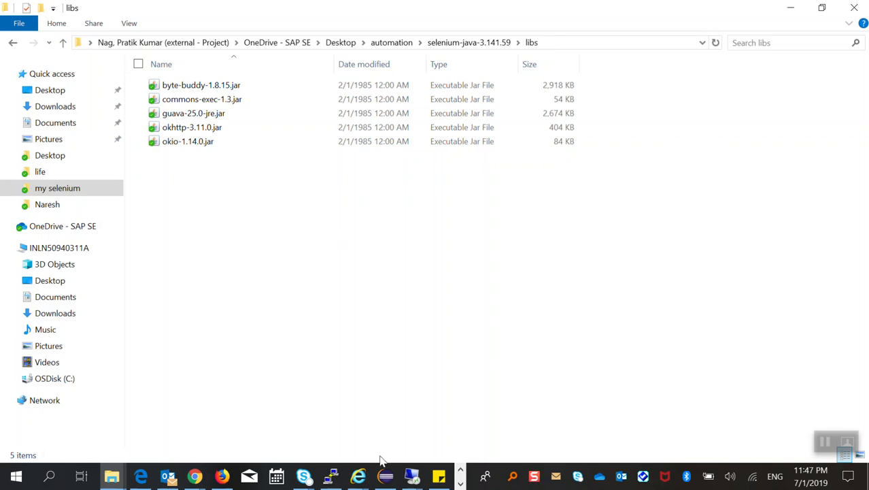
Switch to Eclipse and create a Java project named indro with the default JavaSE-1.8 environment and build settings.
click(385, 476)
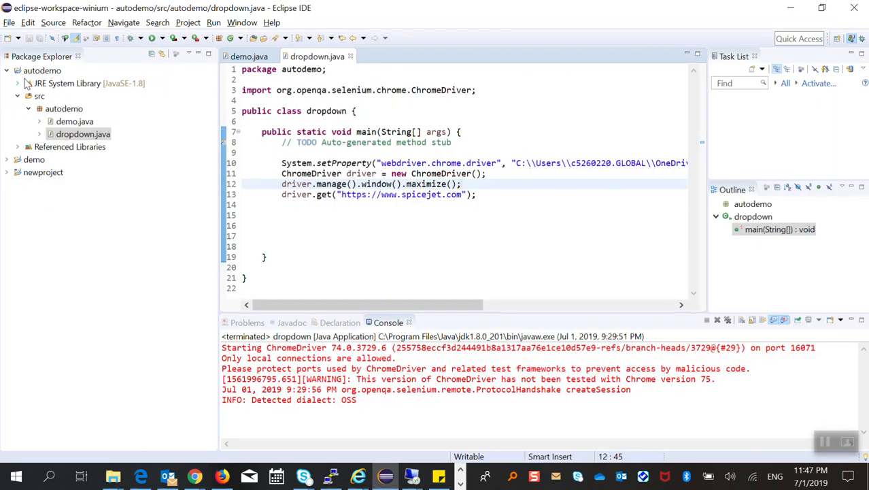
click(7, 72)
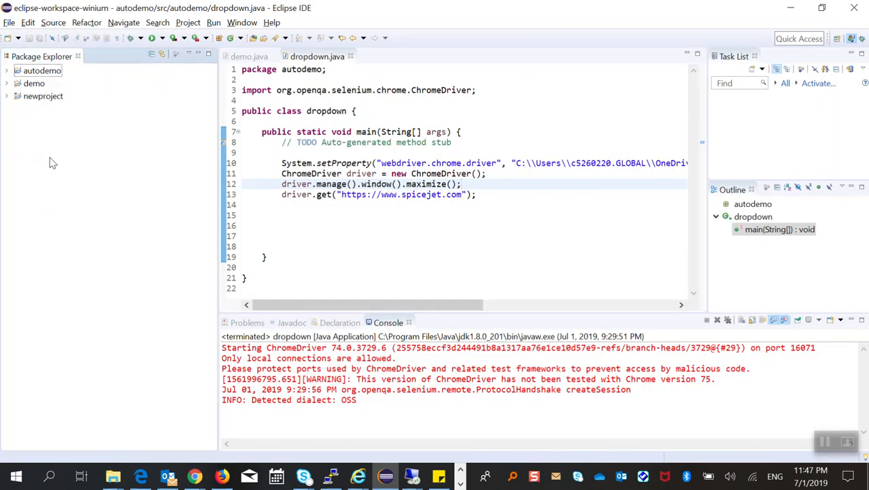
right_click(49, 158)
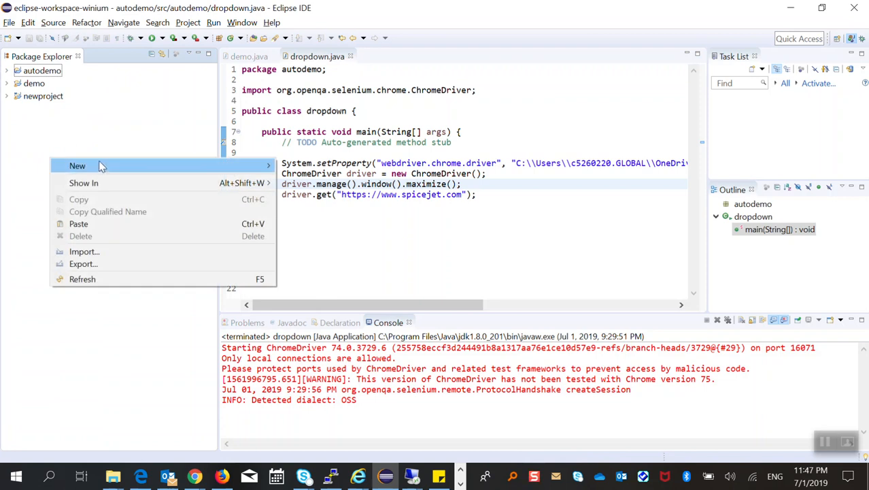
click(9, 23)
mouse_move(102, 37)
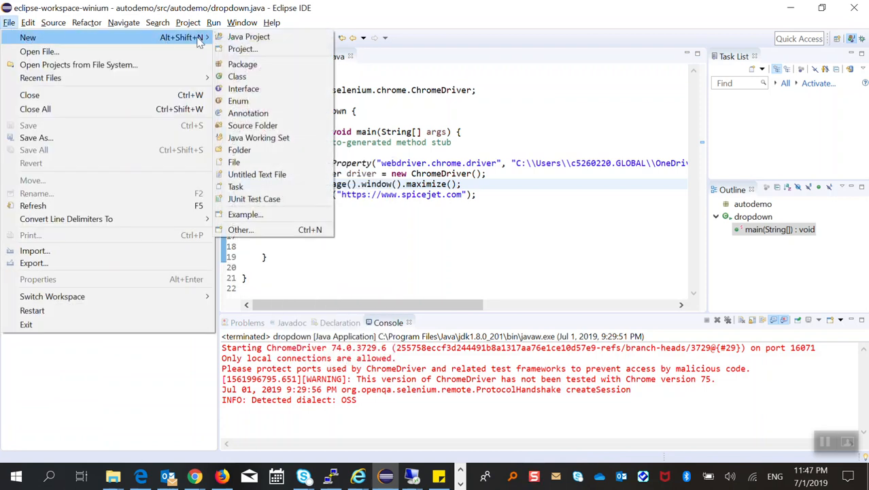
click(257, 39)
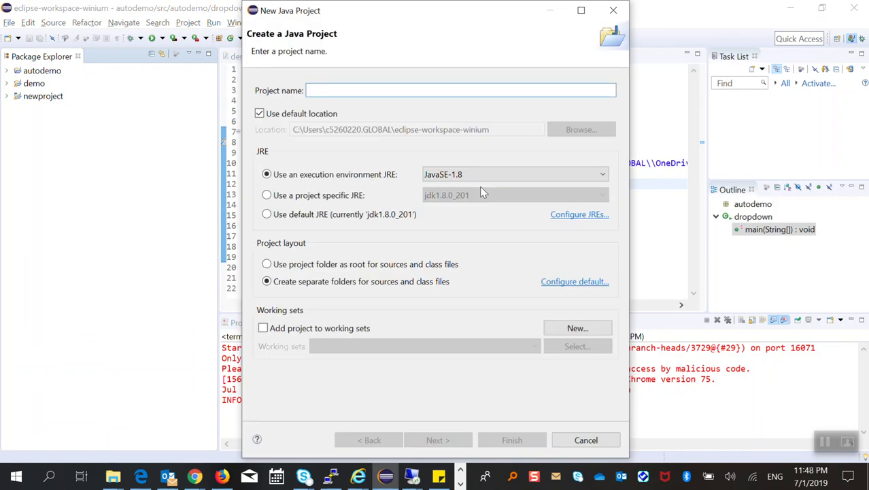
text(indro)
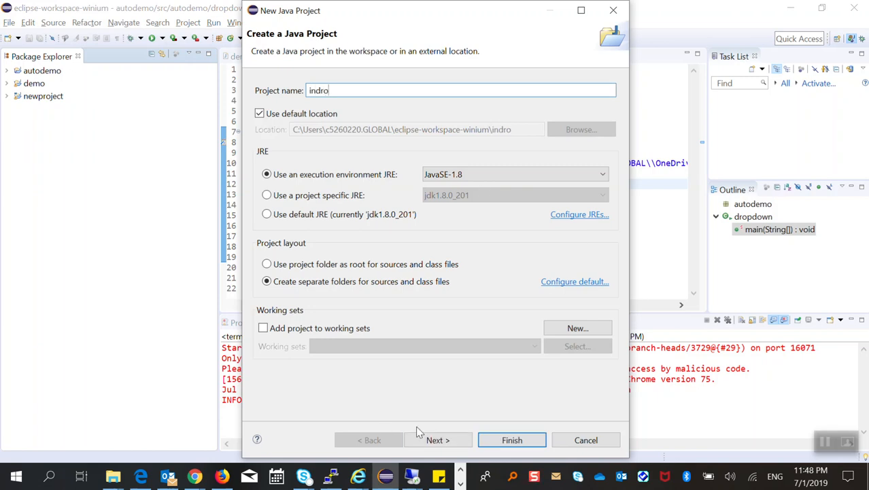
click(442, 439)
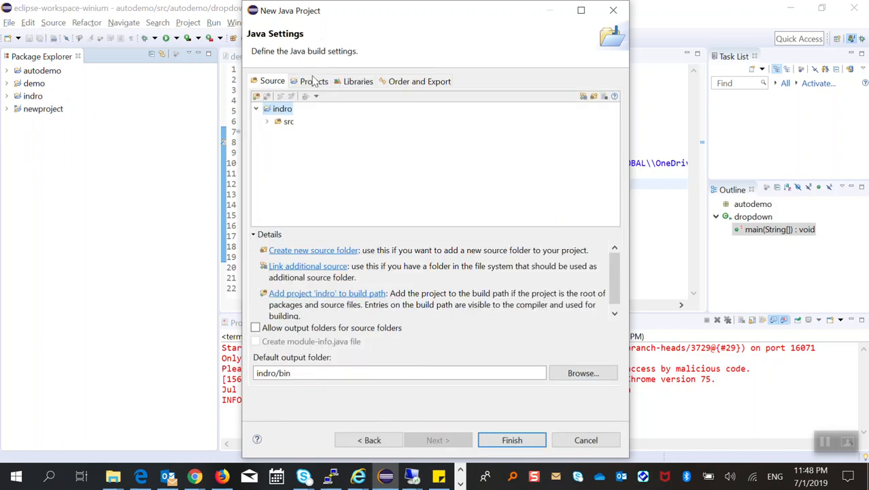
click(512, 440)
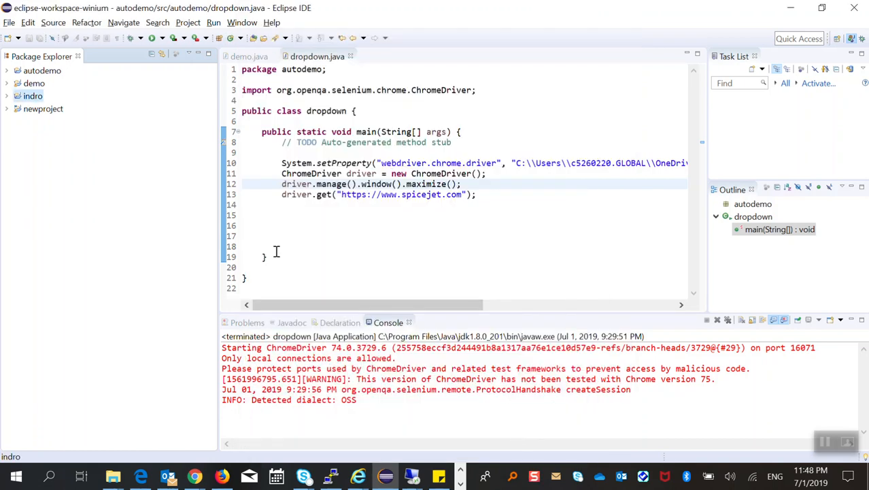
Create a public class named demo in the indro project's src folder, with a public static void main method stub.
right_click(33, 98)
click(11, 151)
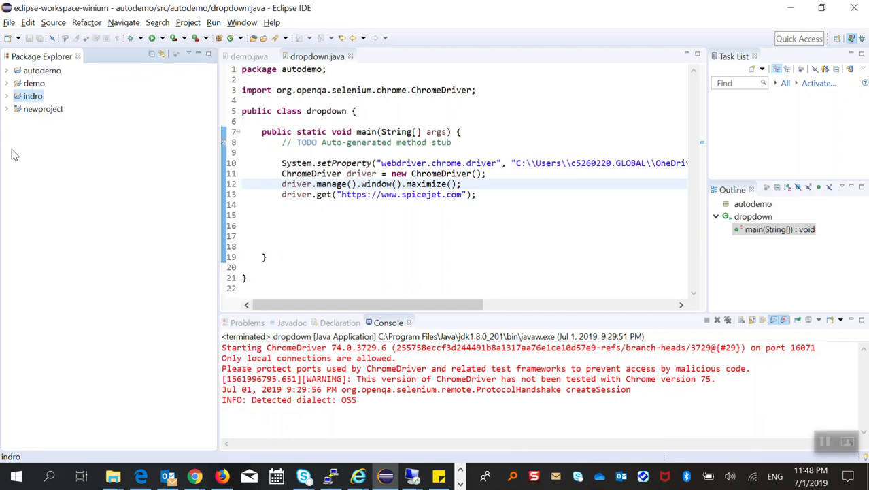
click(7, 96)
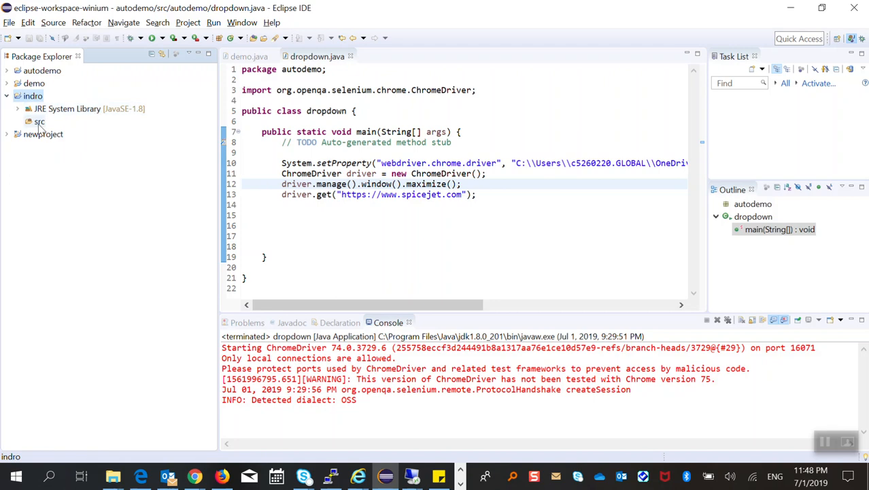
right_click(39, 123)
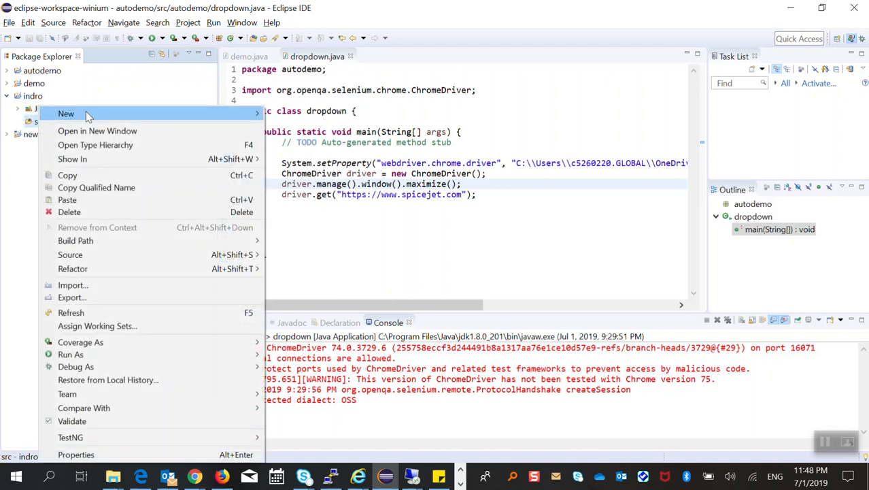
mouse_move(115, 113)
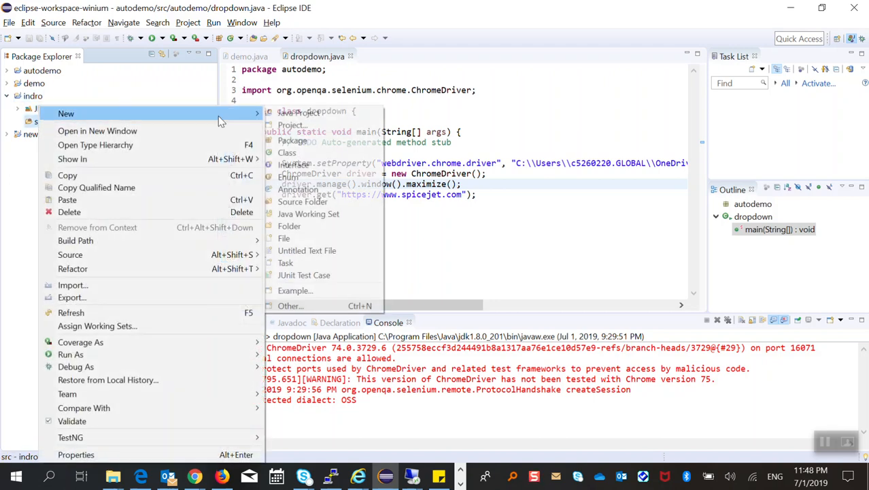
click(287, 153)
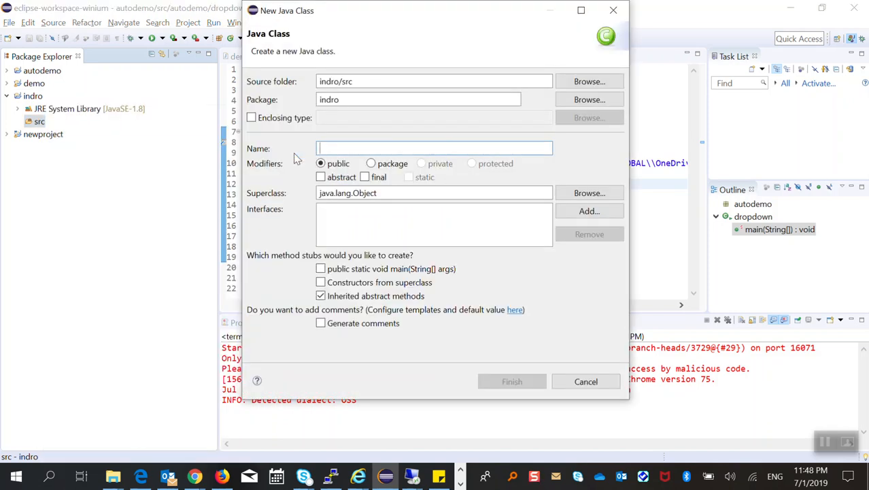
text(demo)
click(321, 269)
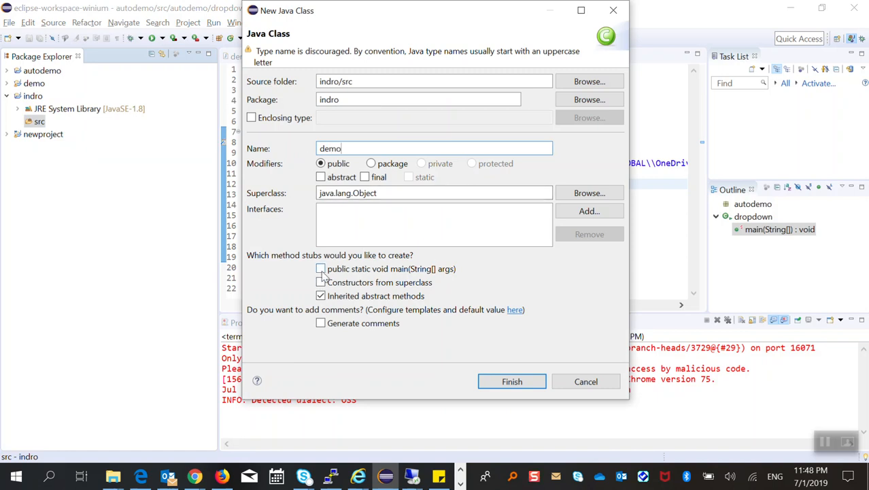
click(513, 381)
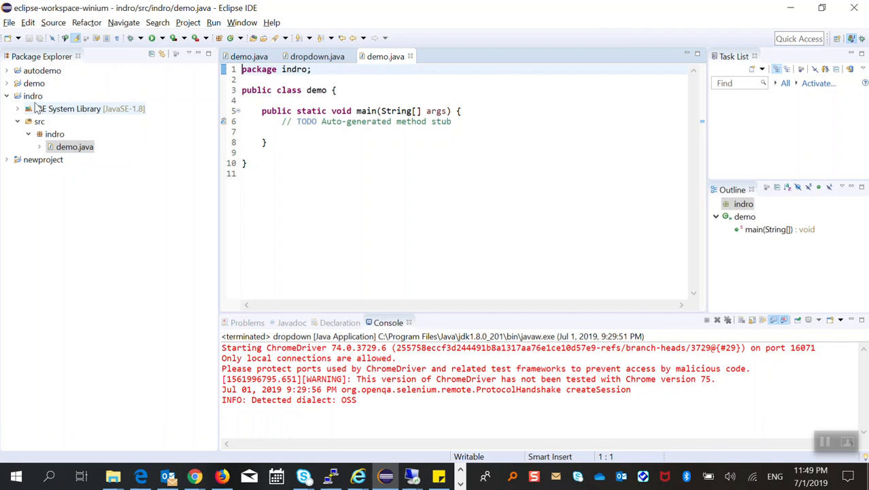
Open the indro project's properties in a maximized window and show the Java Build Path libraries.
click(7, 100)
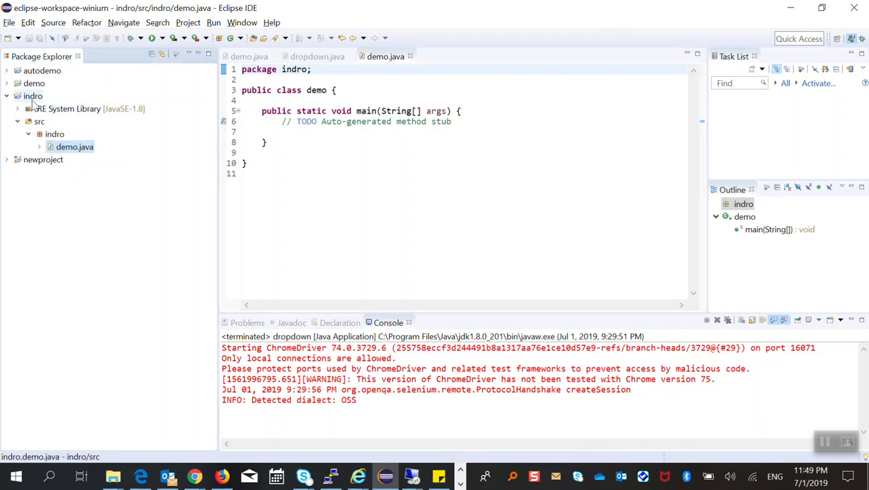
right_click(30, 98)
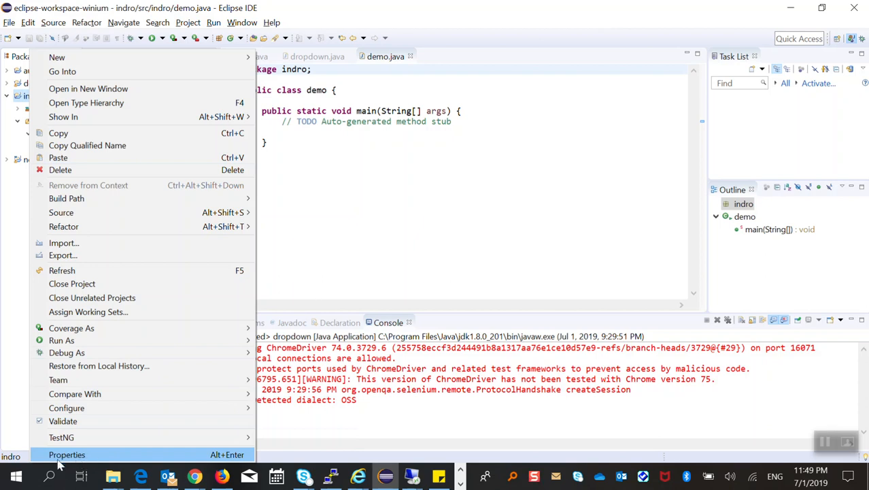
click(67, 454)
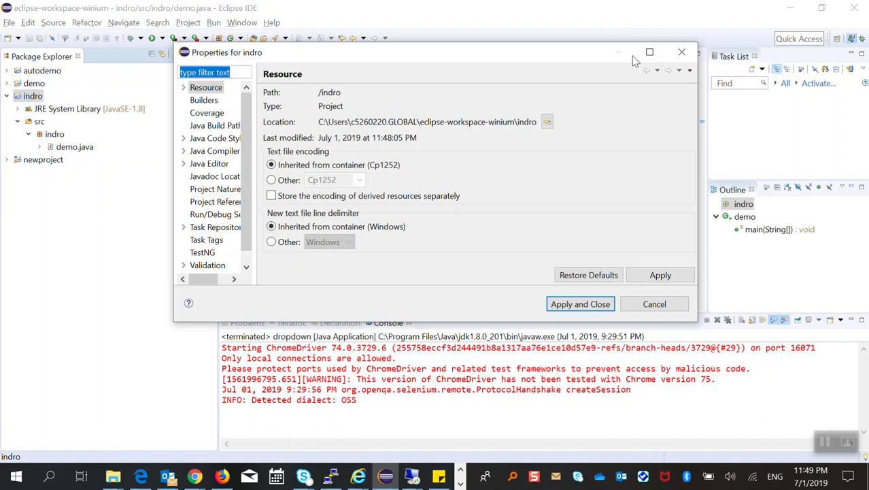
click(649, 52)
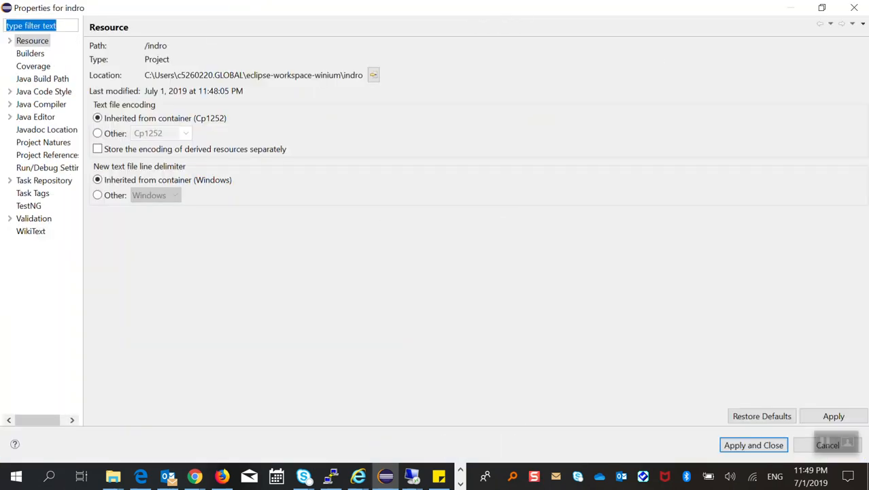
click(42, 82)
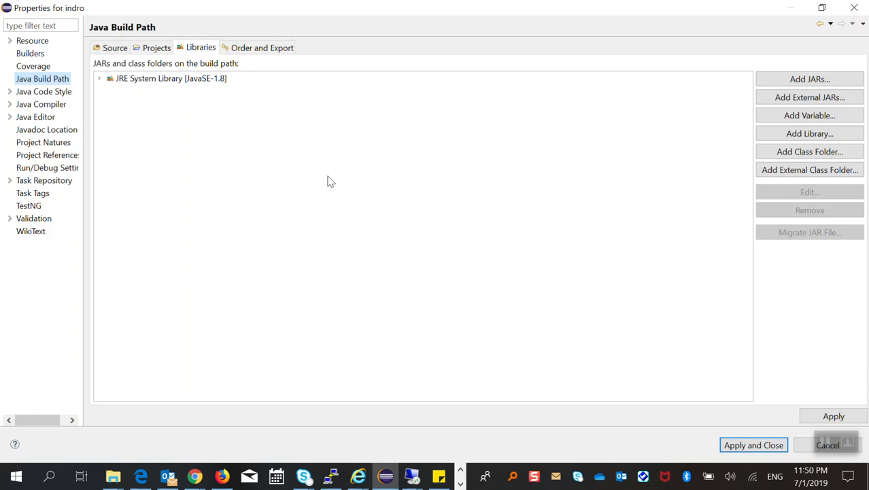
Add client-combined-3.141.59.jar and client-combined-3.141.59-sources.jar from the selenium-java-3.141.59 folder as external JARs.
click(805, 102)
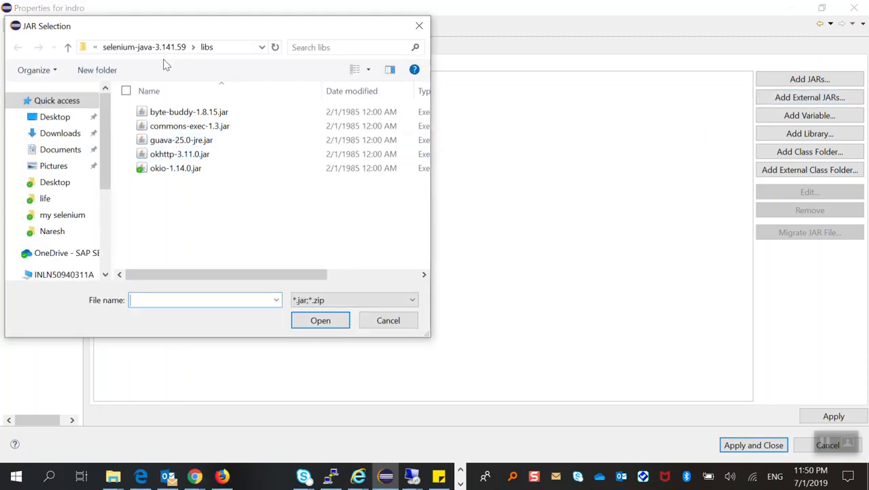
click(151, 48)
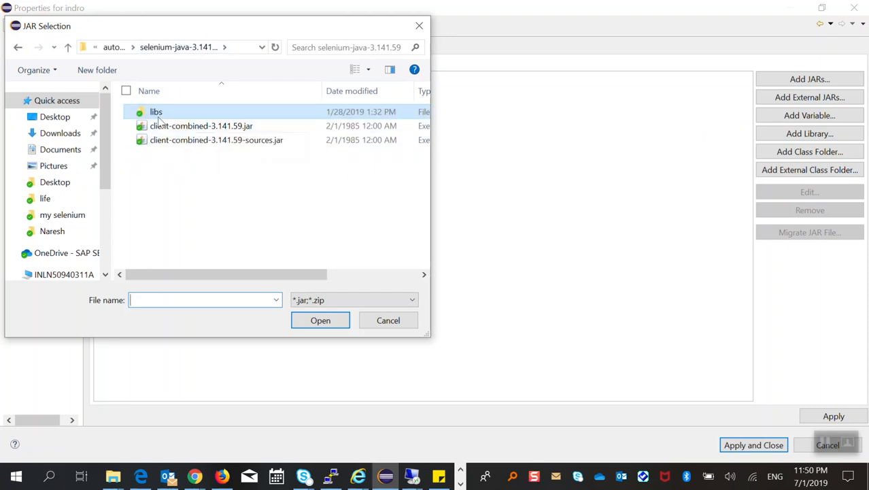
click(231, 129)
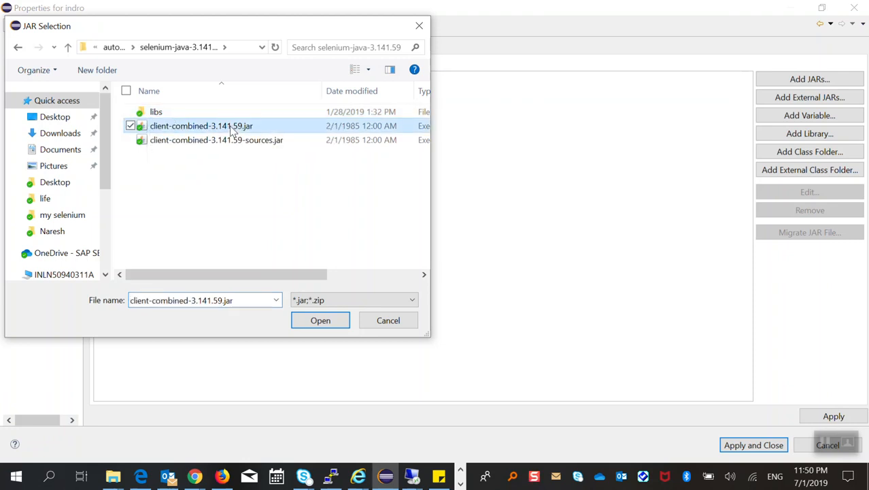
ctrl+click(233, 141)
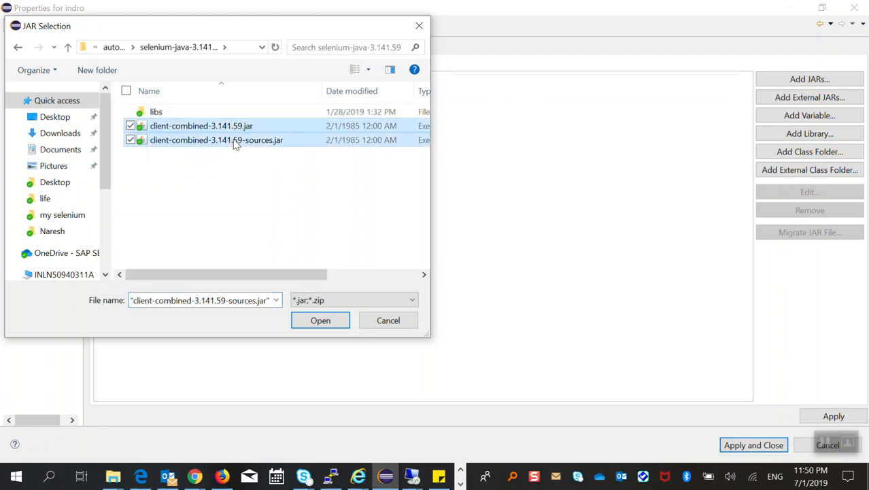
click(319, 320)
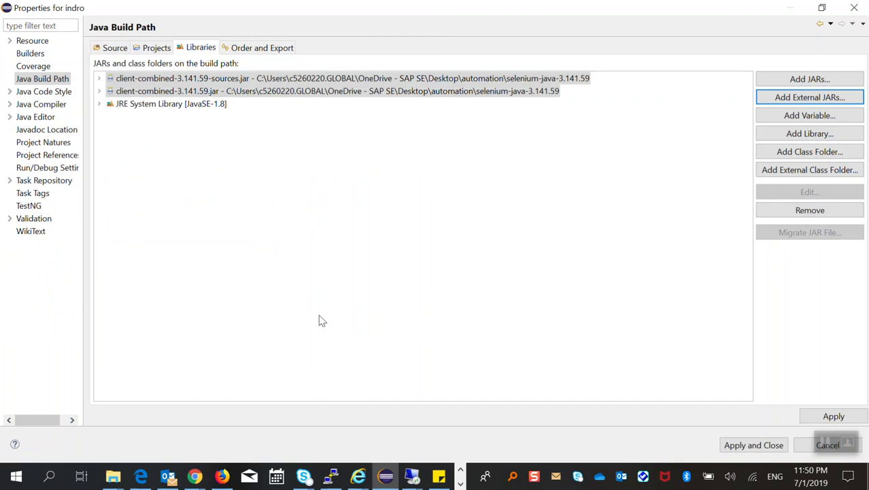
Add all five jar files from the libs subfolder as external JARs and apply the build path changes.
click(816, 98)
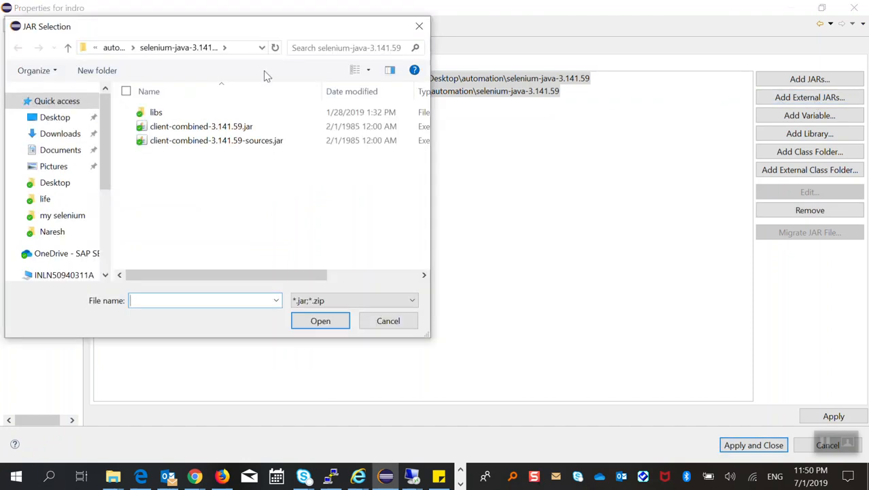
double_click(157, 113)
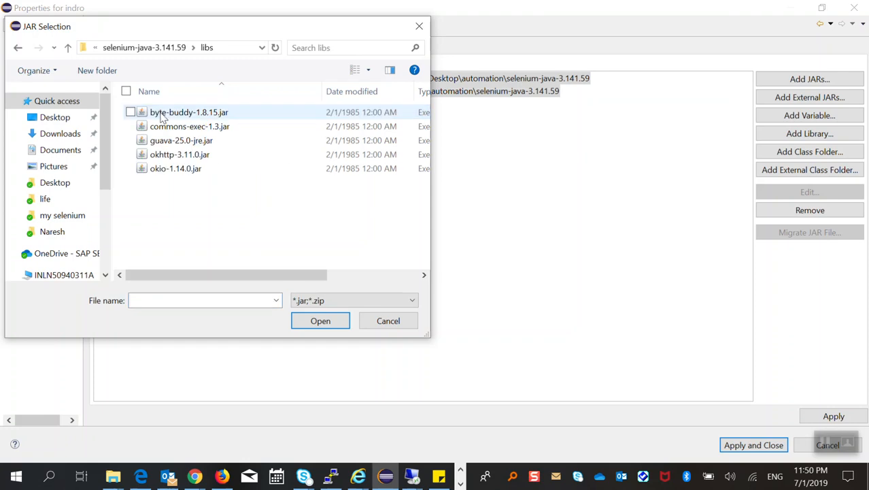
key(ctrl+a)
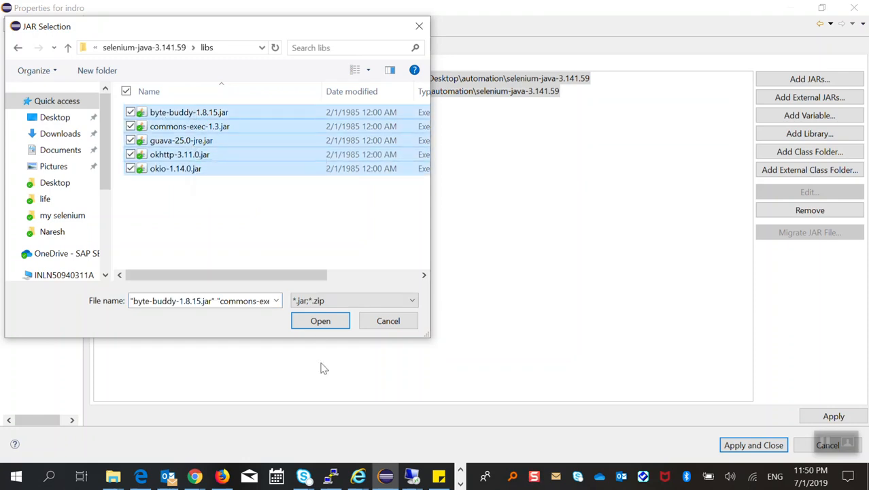
click(325, 326)
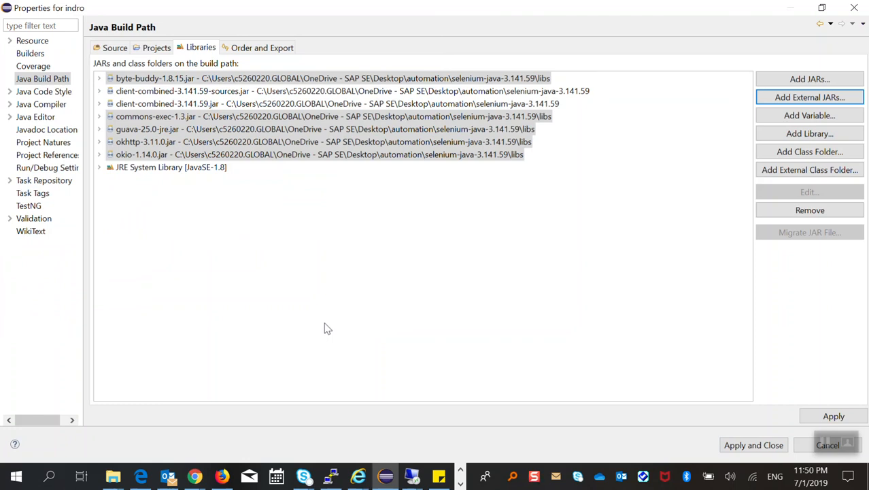
click(317, 248)
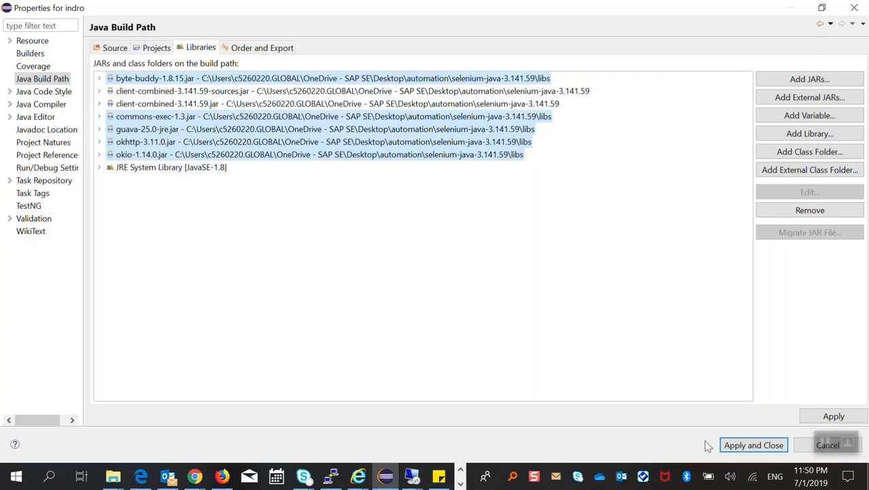
click(738, 449)
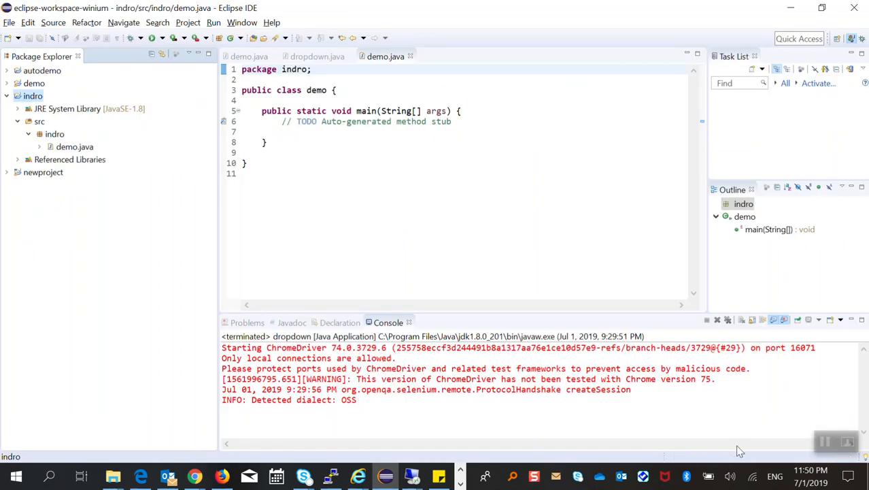
Close all open editors, including dropdown.java and both demo.java files.
click(275, 57)
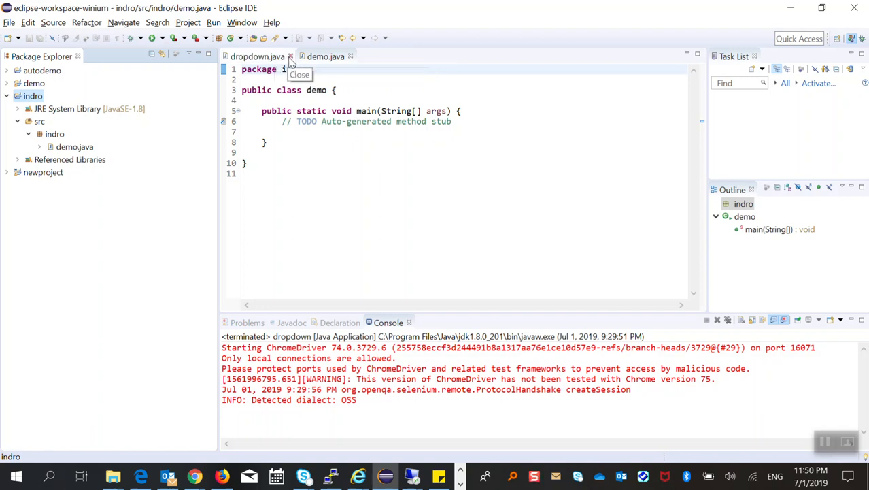
click(290, 57)
click(275, 57)
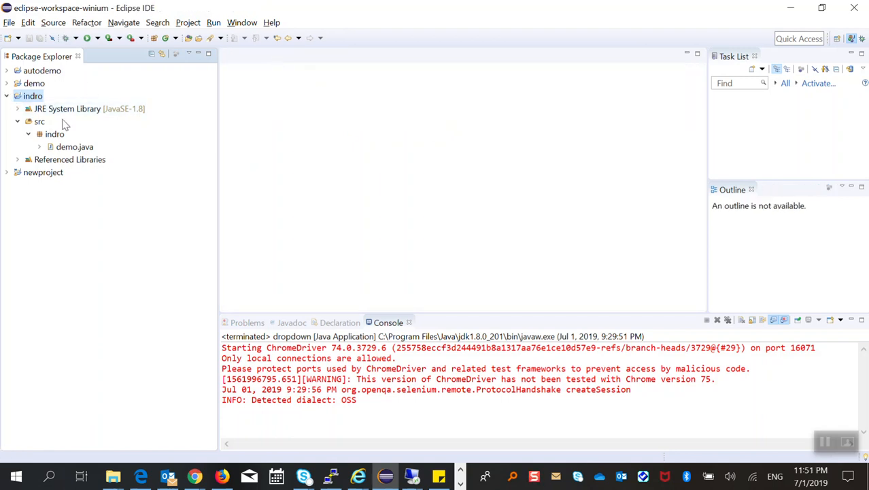
Examine the indro project's JRE System Library, src contents and Referenced Libraries, leaving the JRE library collapsed.
click(18, 122)
click(19, 110)
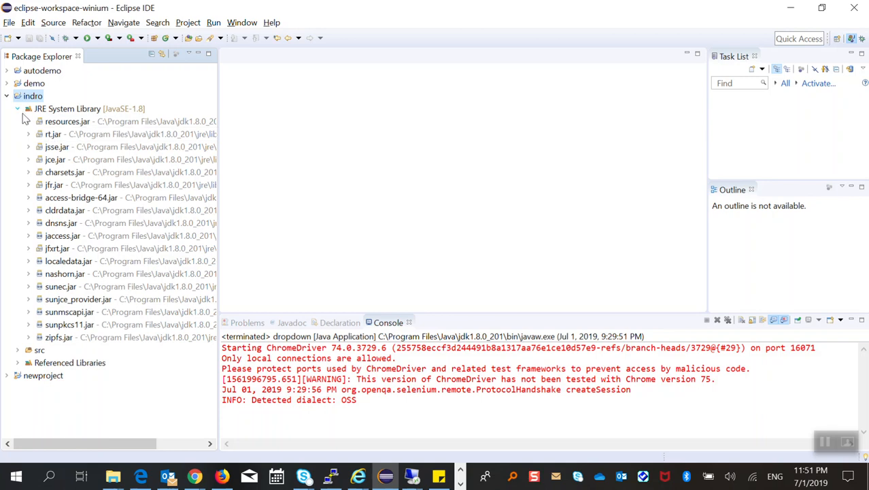
click(18, 350)
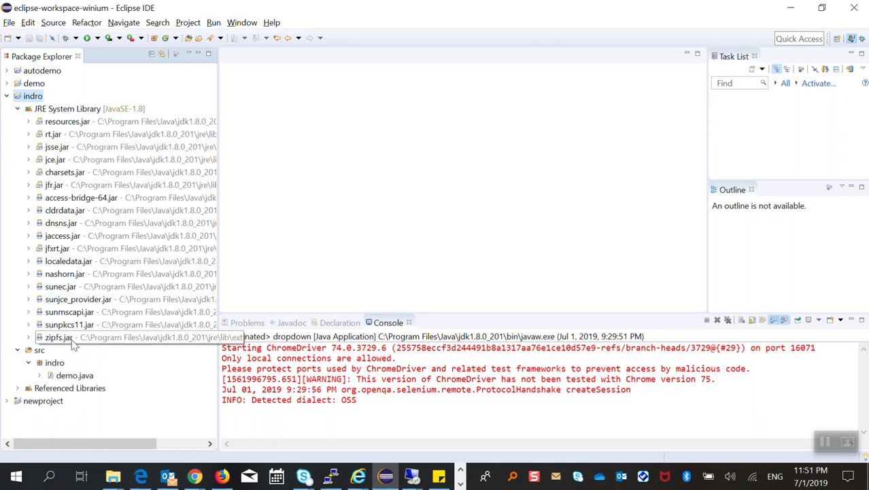
click(40, 377)
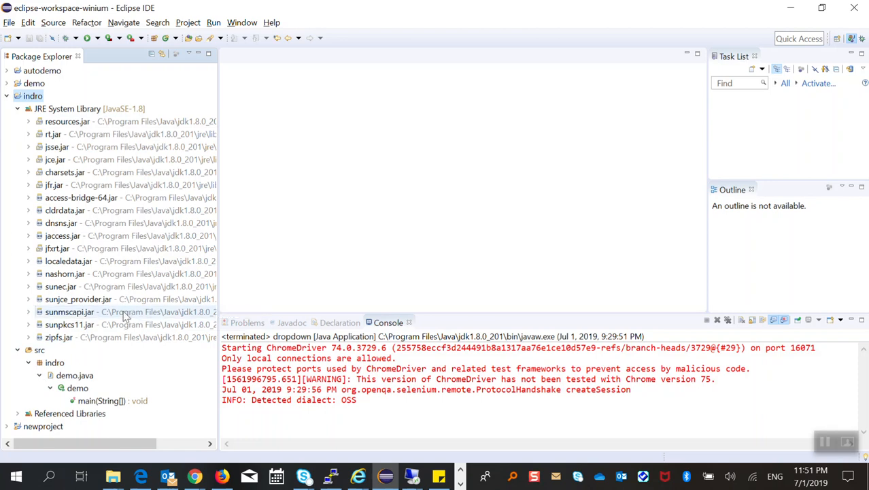
click(17, 413)
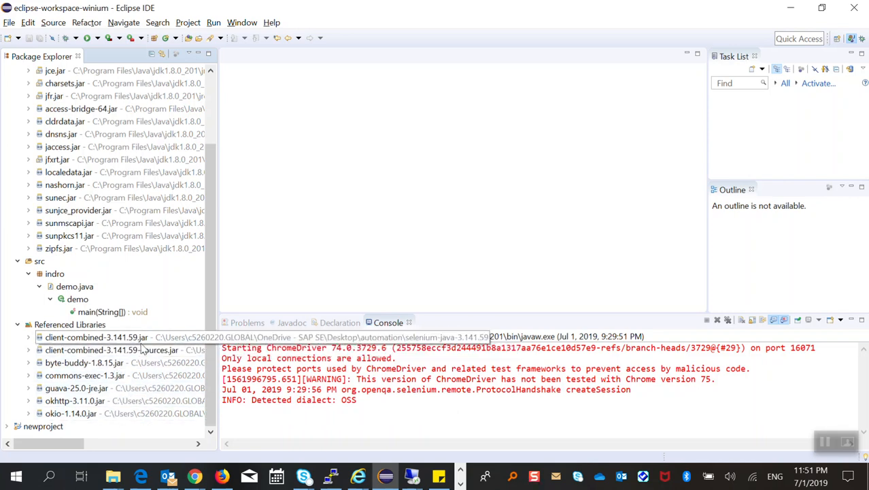
scroll(133, 264, up, 3)
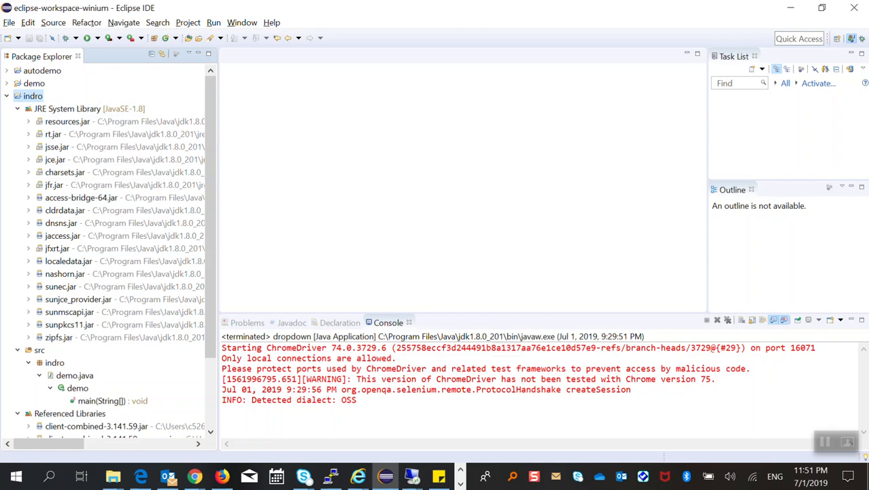
click(19, 109)
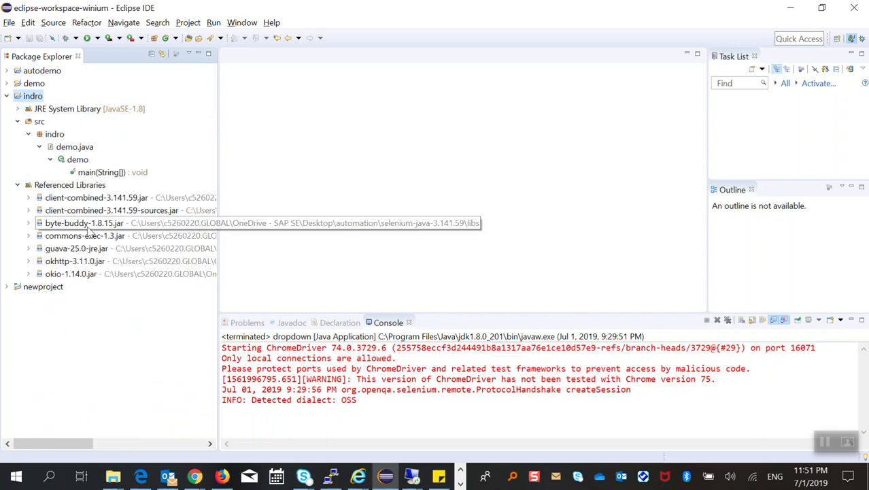